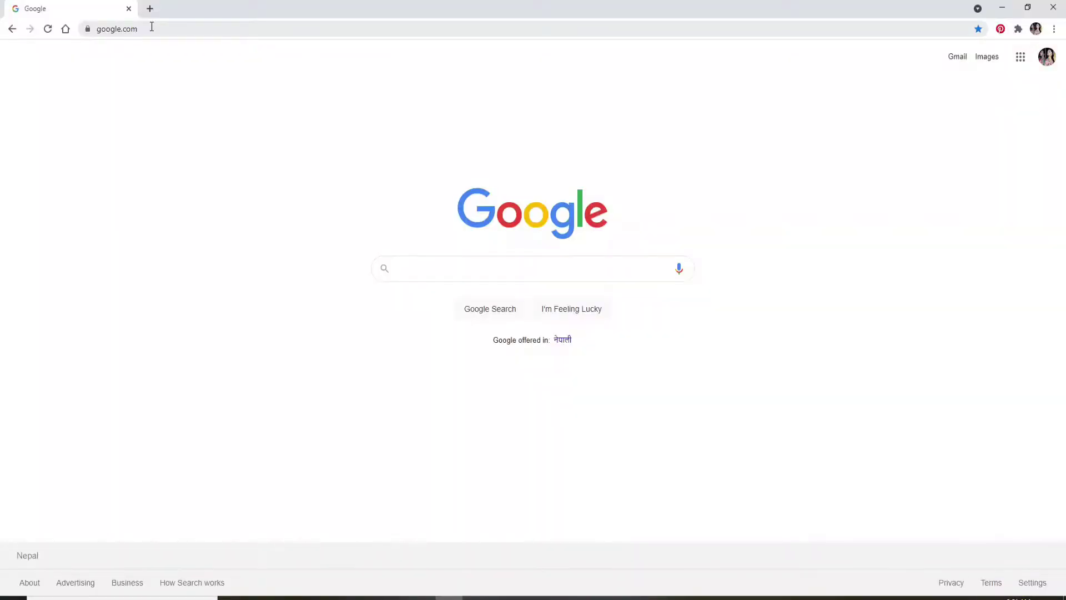
Load accounts.adobe.com in Chrome to reach the Adobe sign-in page.
left_click(152, 28)
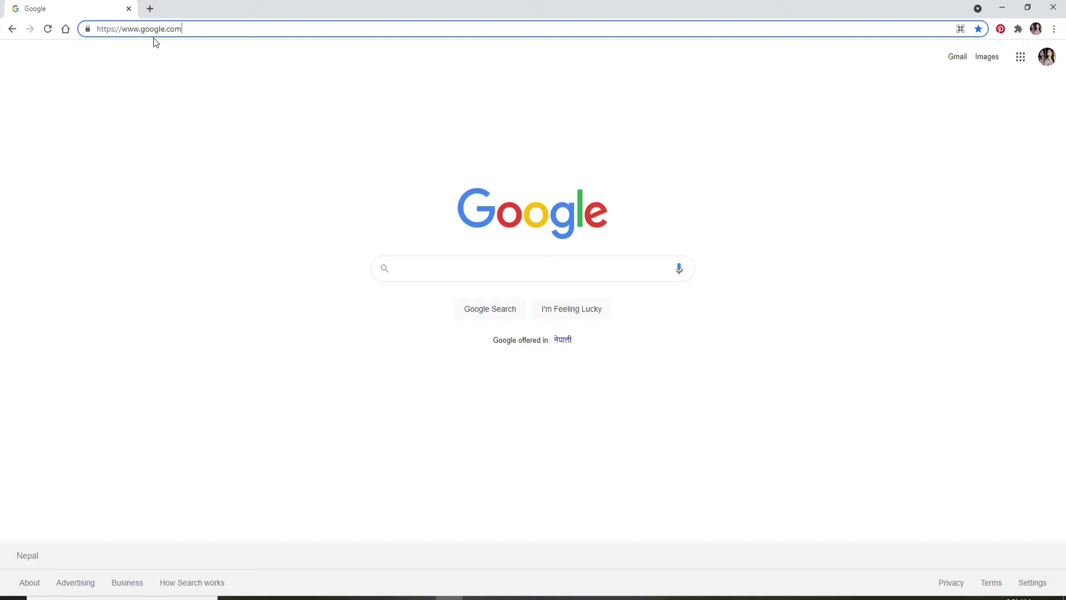
type("accounts.")
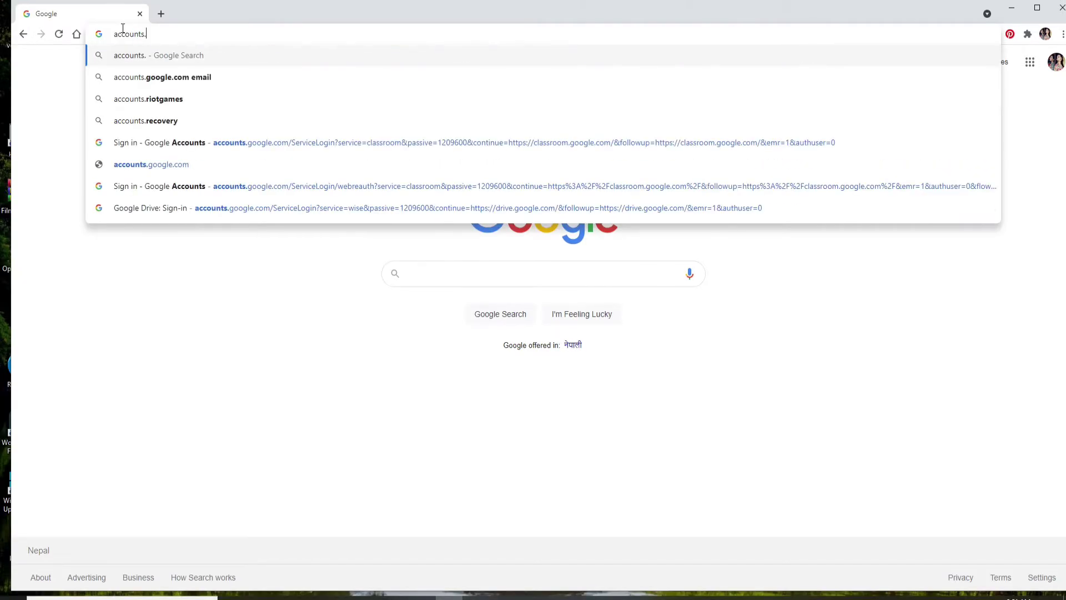
type("adobe.com")
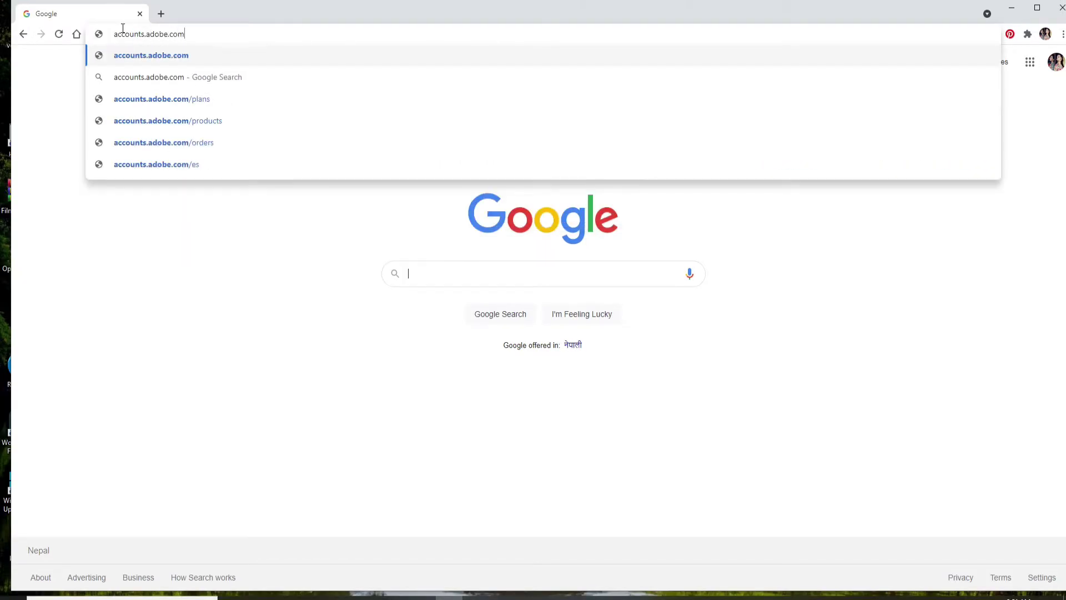
key("Return")
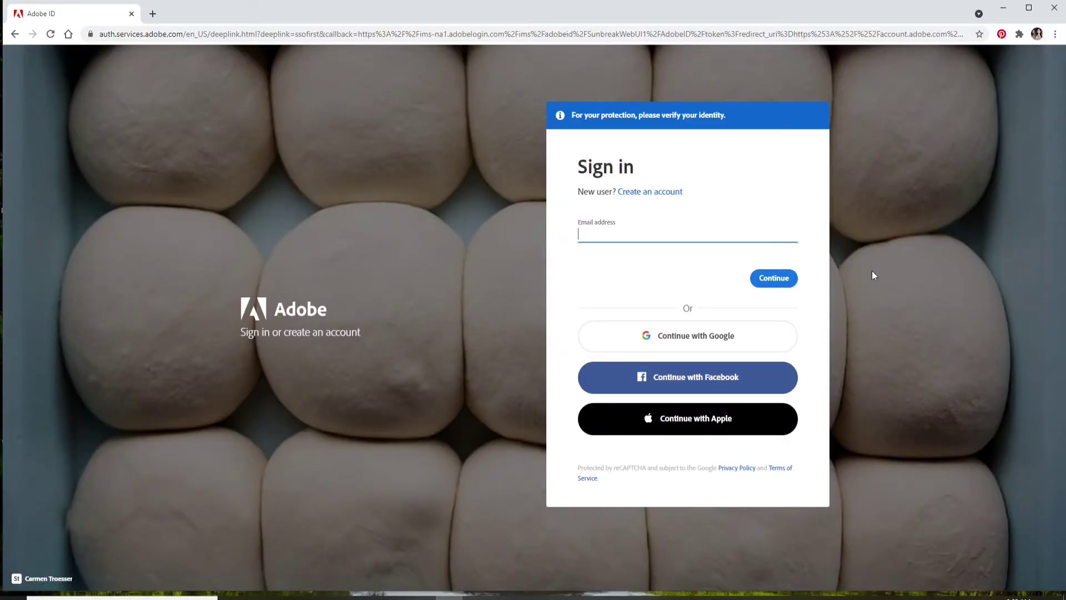
Submit the saved autofill email address and reach the empty password field.
left_click(636, 234)
left_click(617, 232)
left_click(650, 259)
left_click(775, 277)
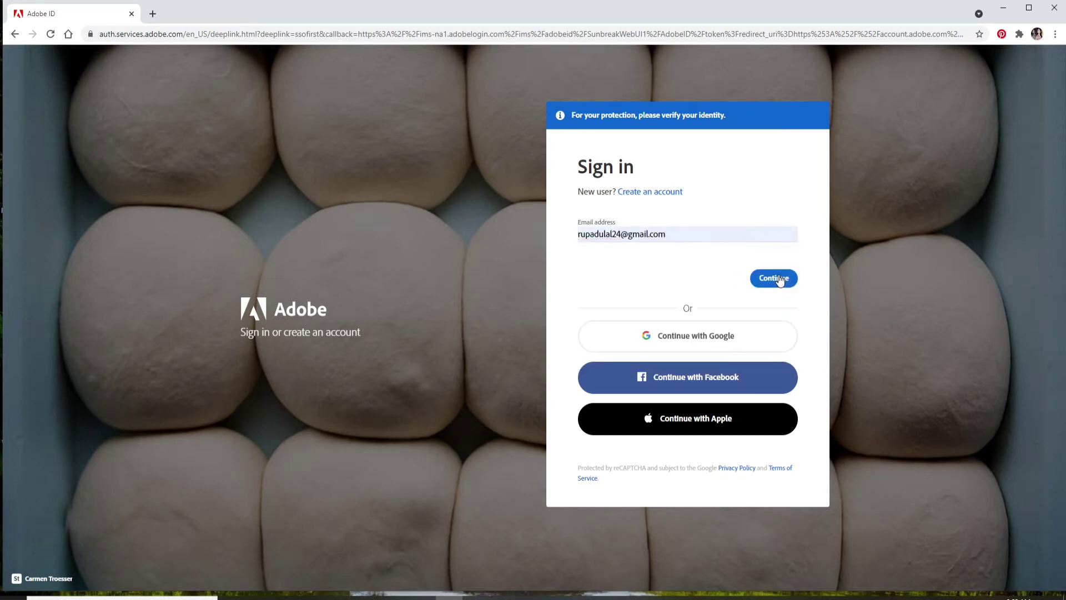
left_click(780, 274)
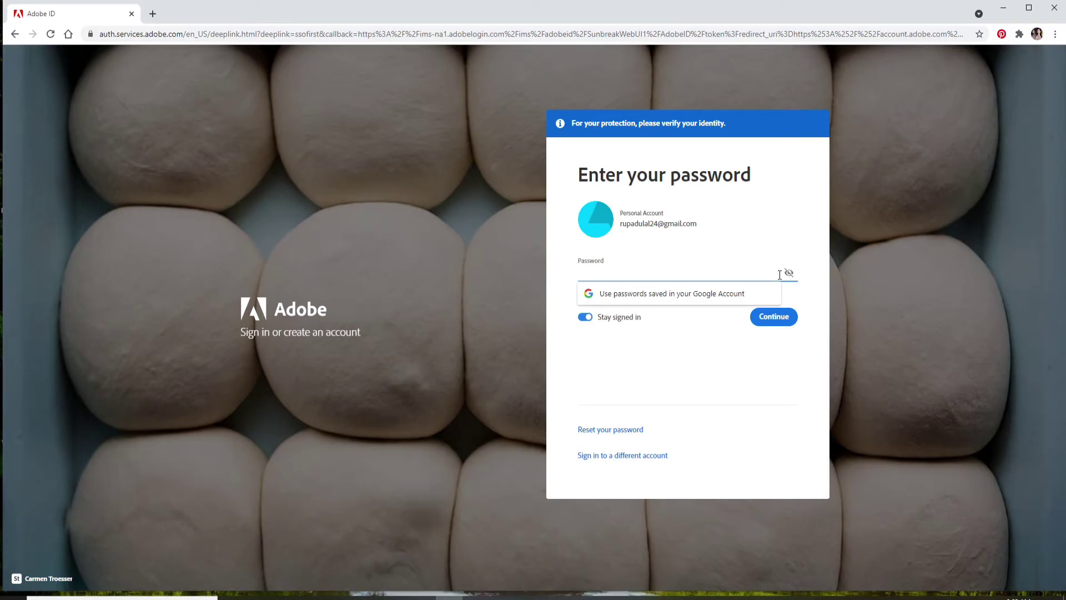
type("*********")
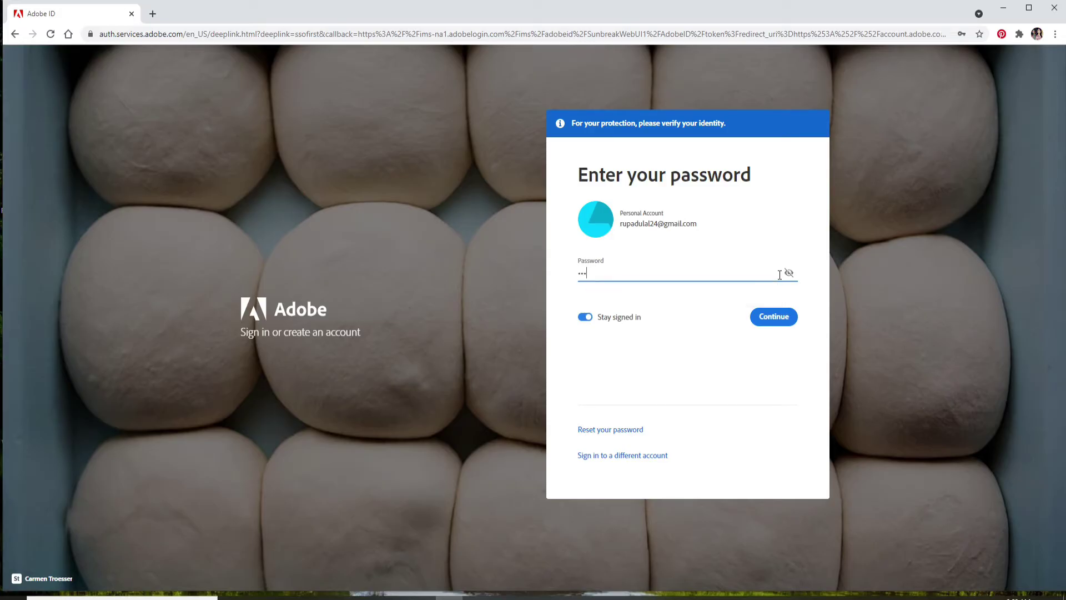
type("*******")
Enter the account password, leaving 'Stay signed in' enabled and unsubmitted.
left_click(682, 332)
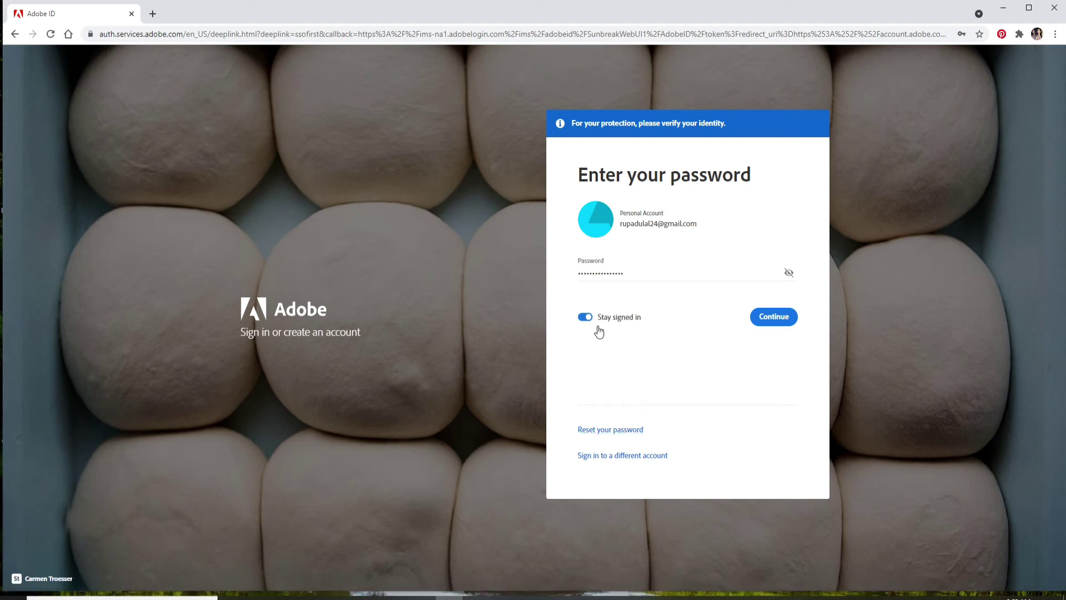
Switch the 'Stay signed in' toggle off on the password page.
left_click(587, 318)
left_click(586, 317)
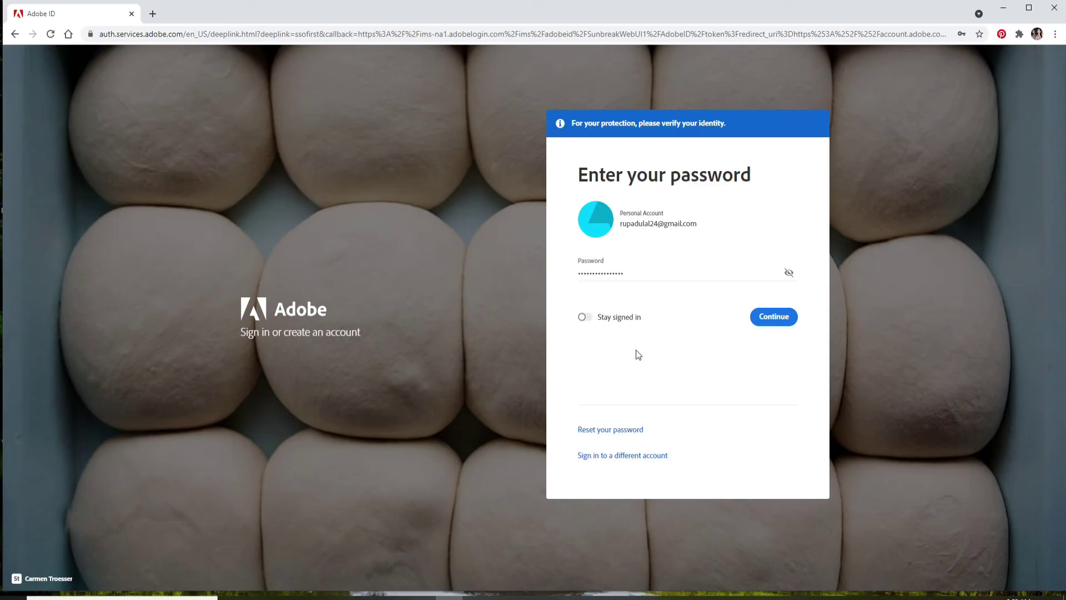